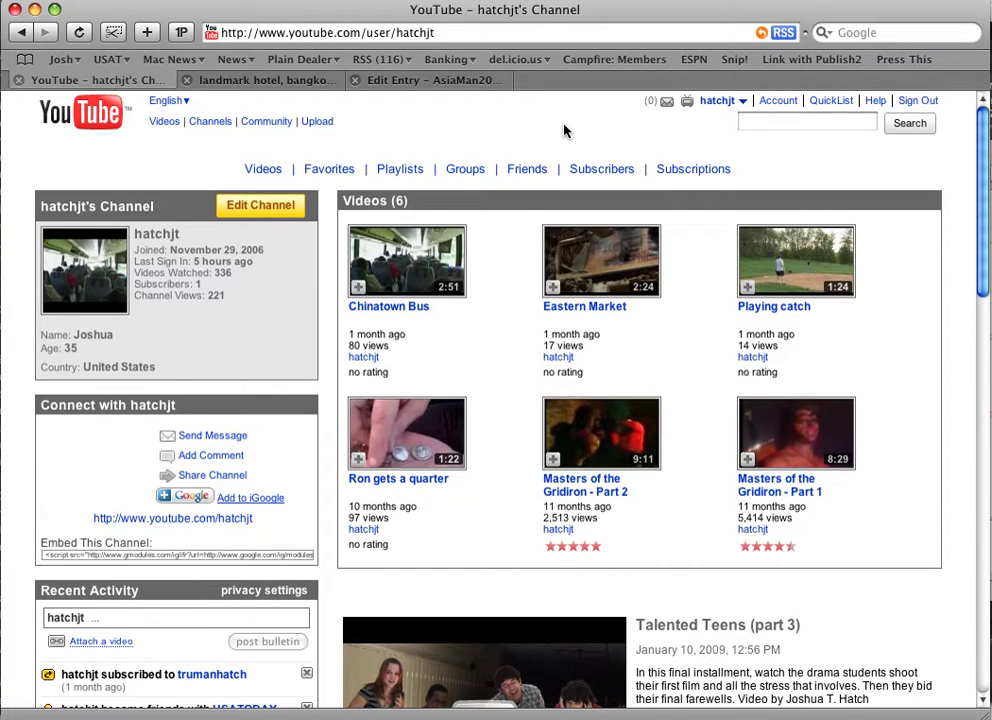
- Open the Chinatown Bus video from the YouTube channel's video list
{"action": "left_click", "coordinate": [418, 273]}
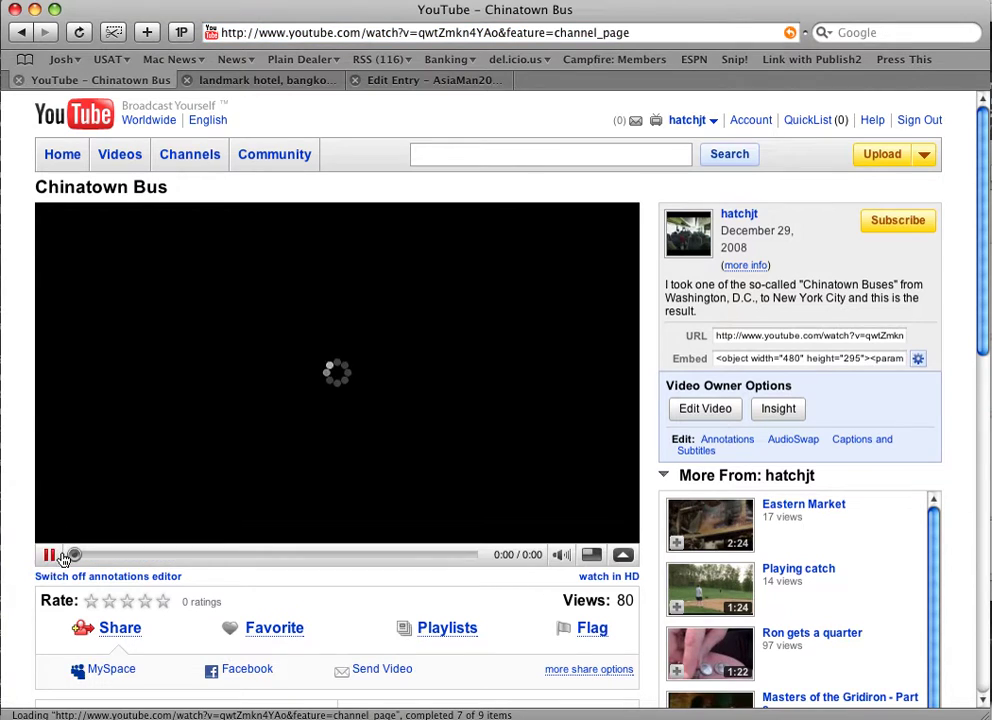
- Pause the Chinatown Bus video, select its embed code, and return to the Google Maps tab
{"action": "left_click", "coordinate": [49, 555]}
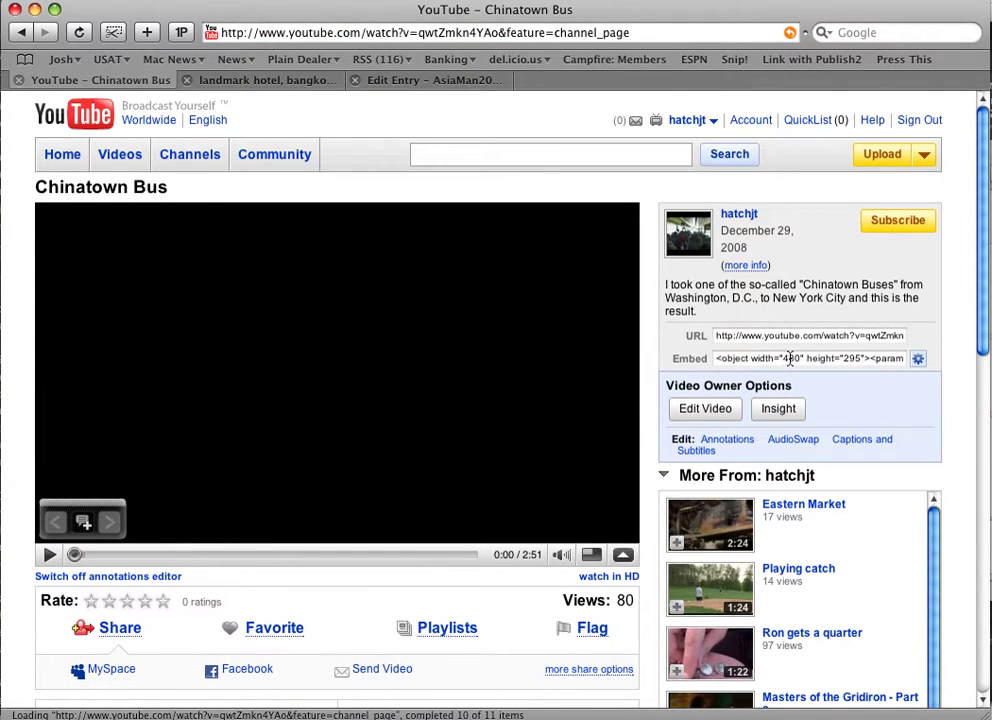
{"action": "left_click", "coordinate": [790, 358]}
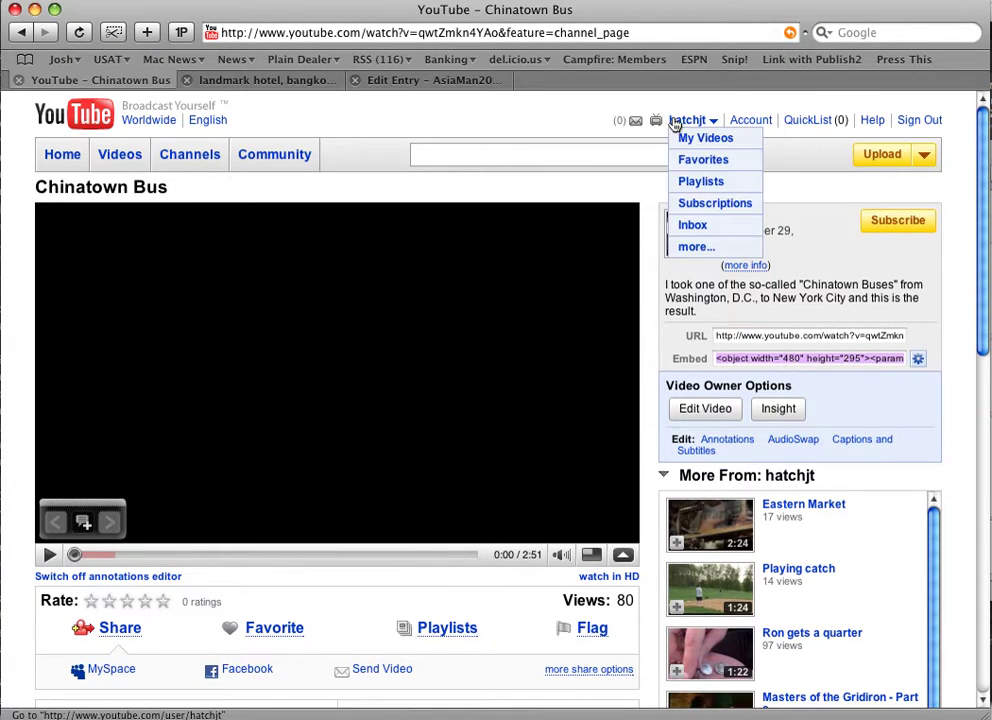
{"action": "left_click", "coordinate": [313, 82]}
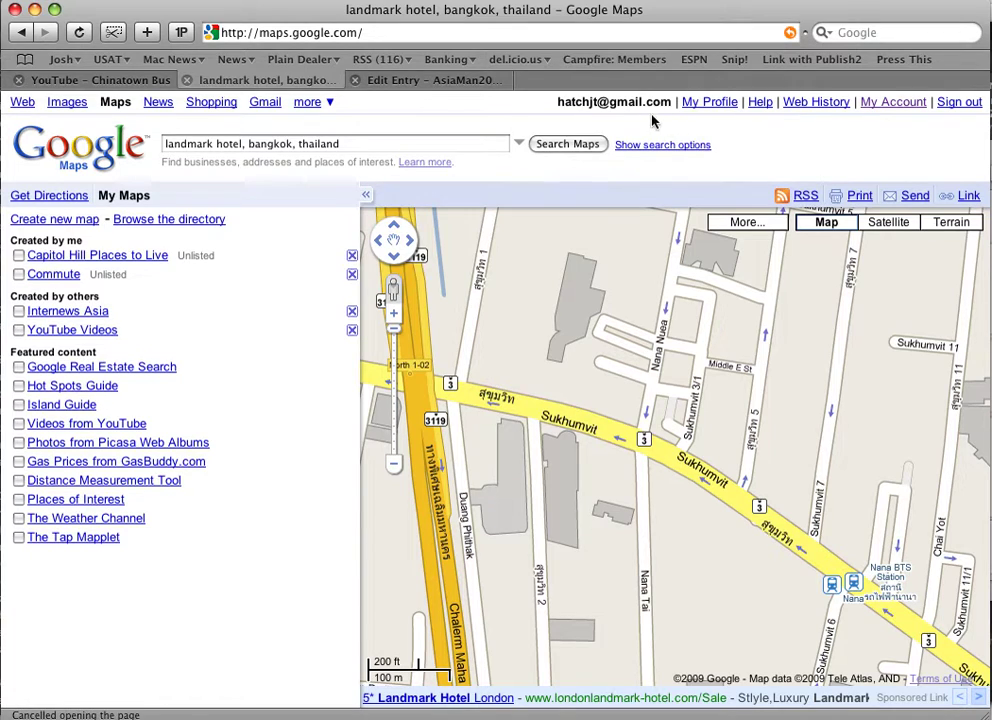
- Create a new public custom map titled 'Chinatown Bus'
{"action": "left_click", "coordinate": [85, 222]}
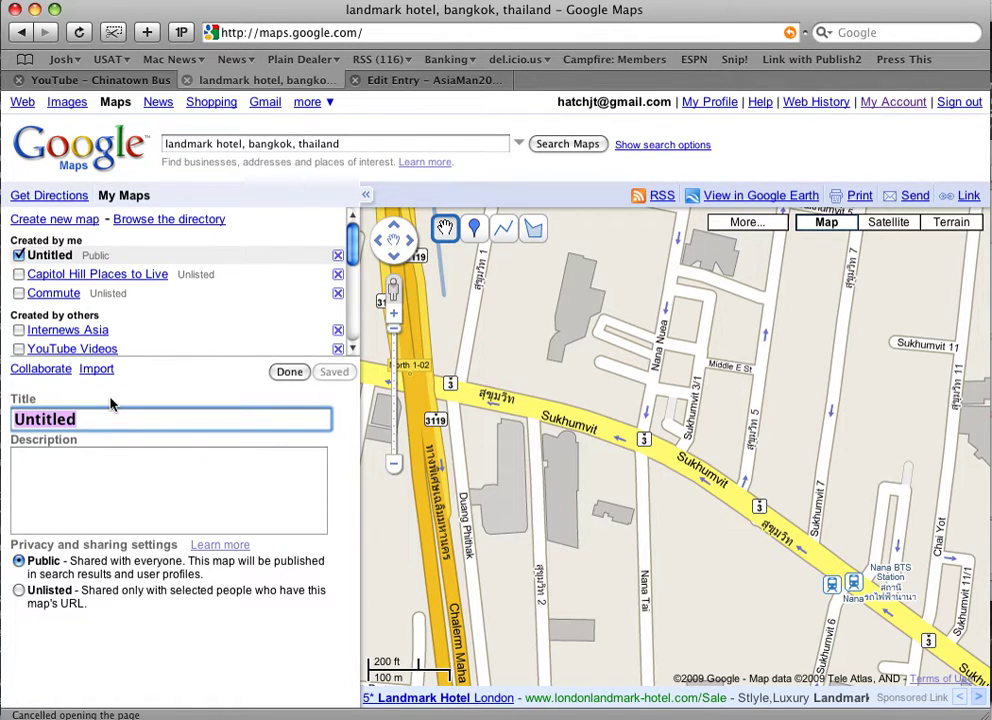
{"action": "type", "text": "Chinat"}
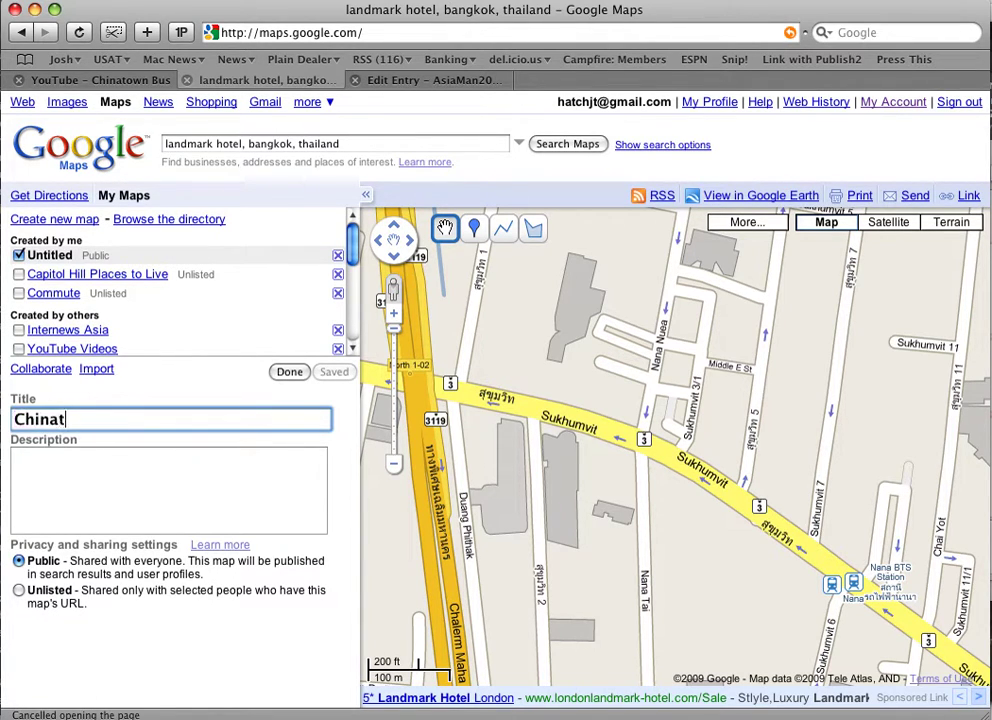
{"action": "type", "text": "own Bus"}
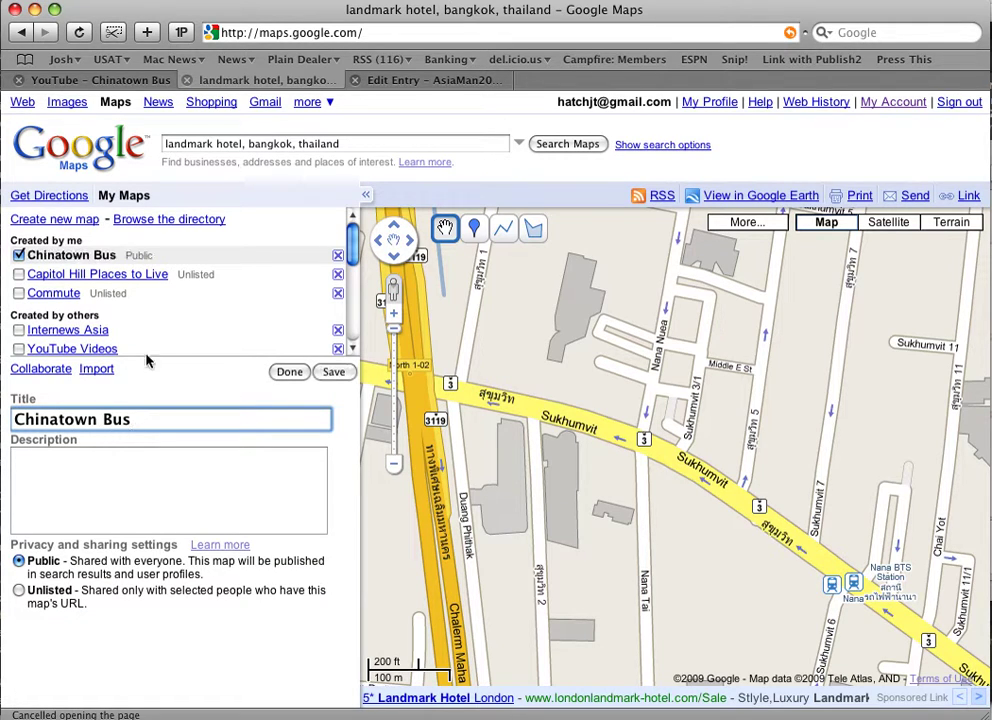
{"action": "double_click", "coordinate": [349, 143]}
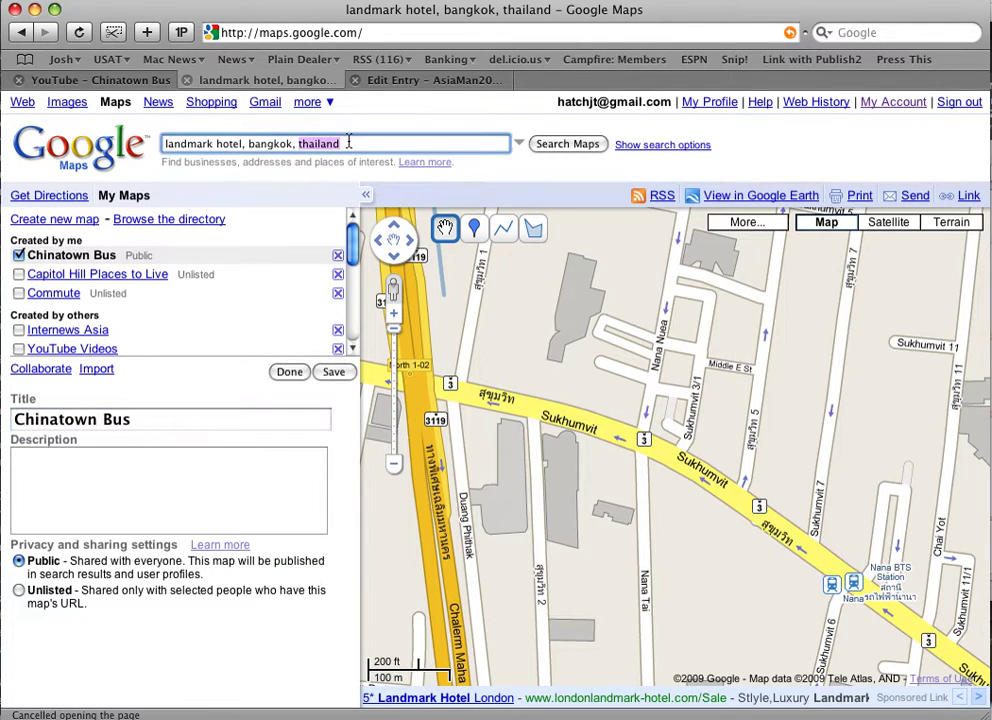
- Search for '7th and H, Washington, DC' and close the result's address bubble
{"action": "left_click", "coordinate": [349, 143]}
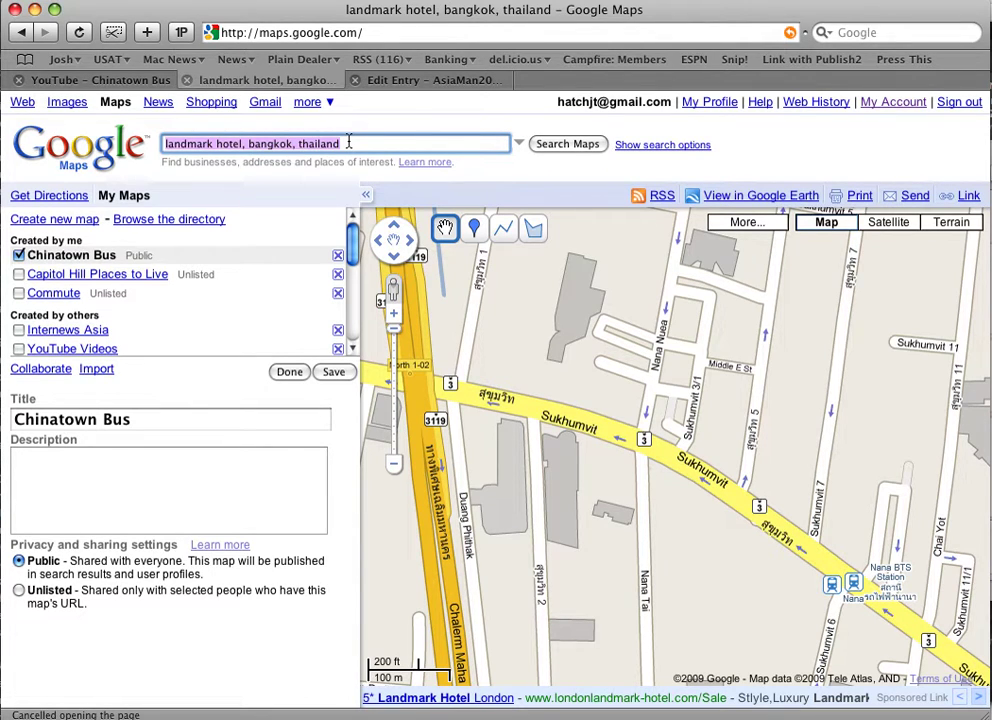
{"action": "type", "text": "7th and H"}
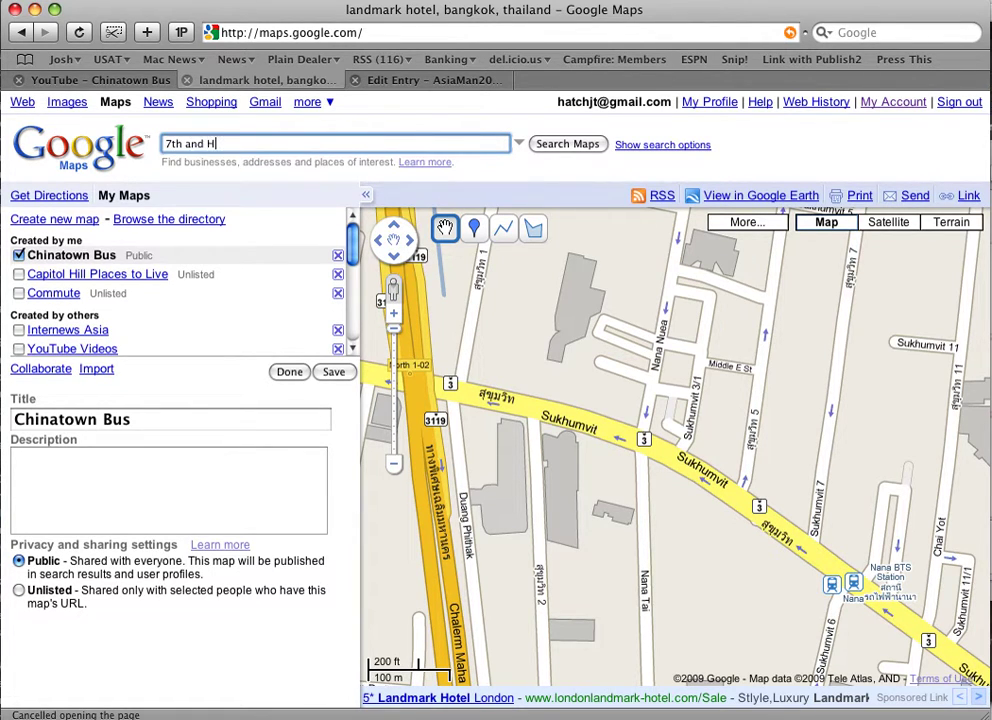
{"action": "type", "text": ", Washington, DC"}
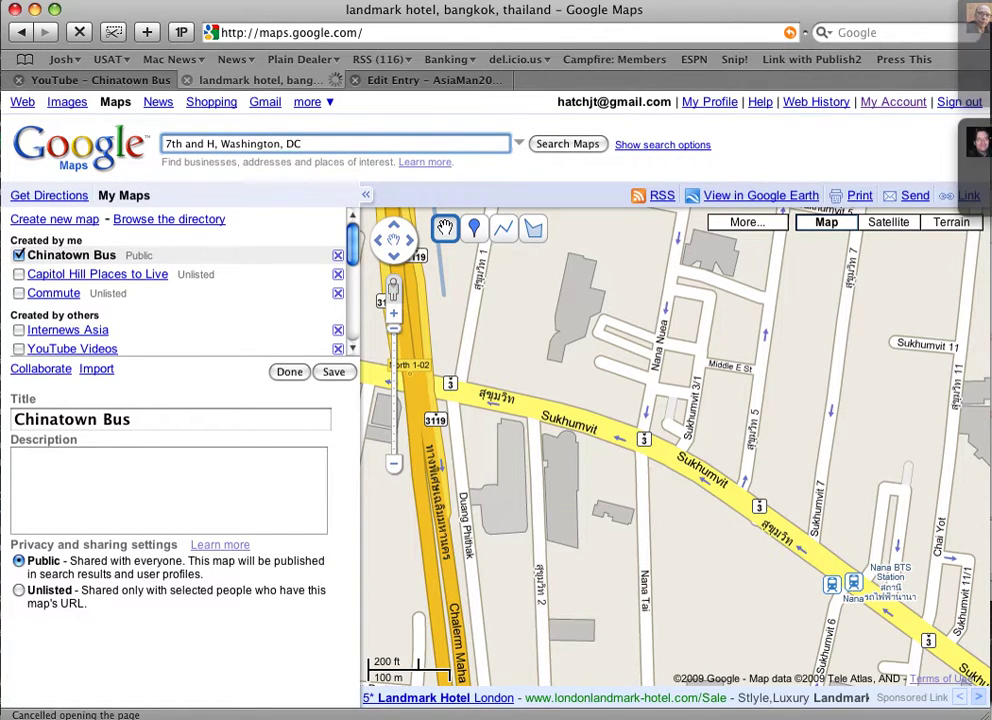
{"action": "key", "text": "Return"}
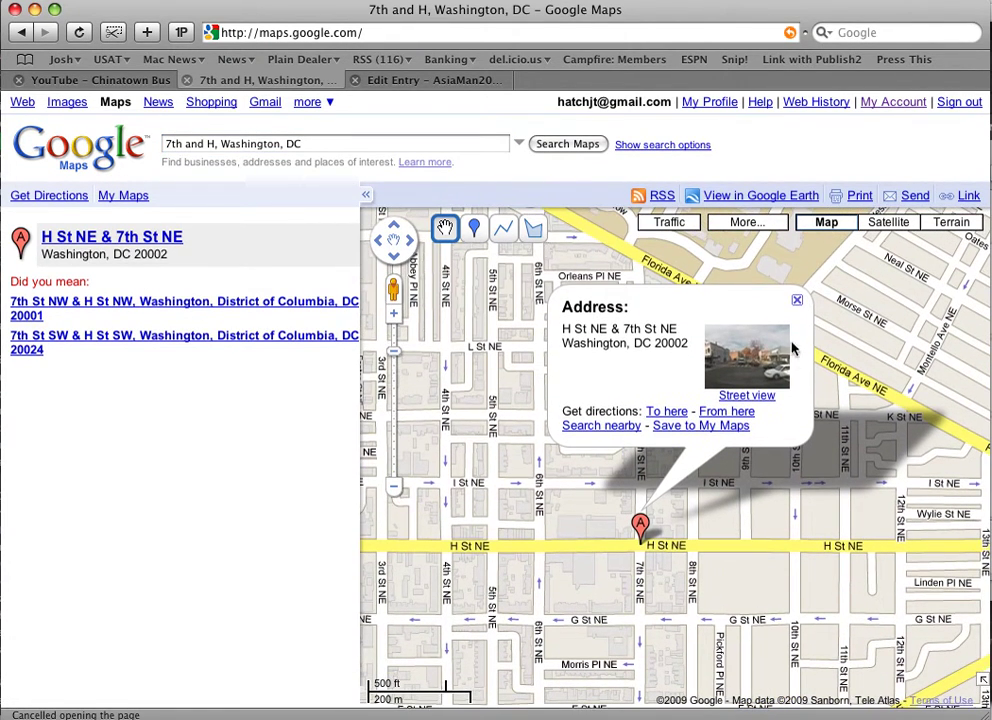
{"action": "left_click", "coordinate": [798, 302]}
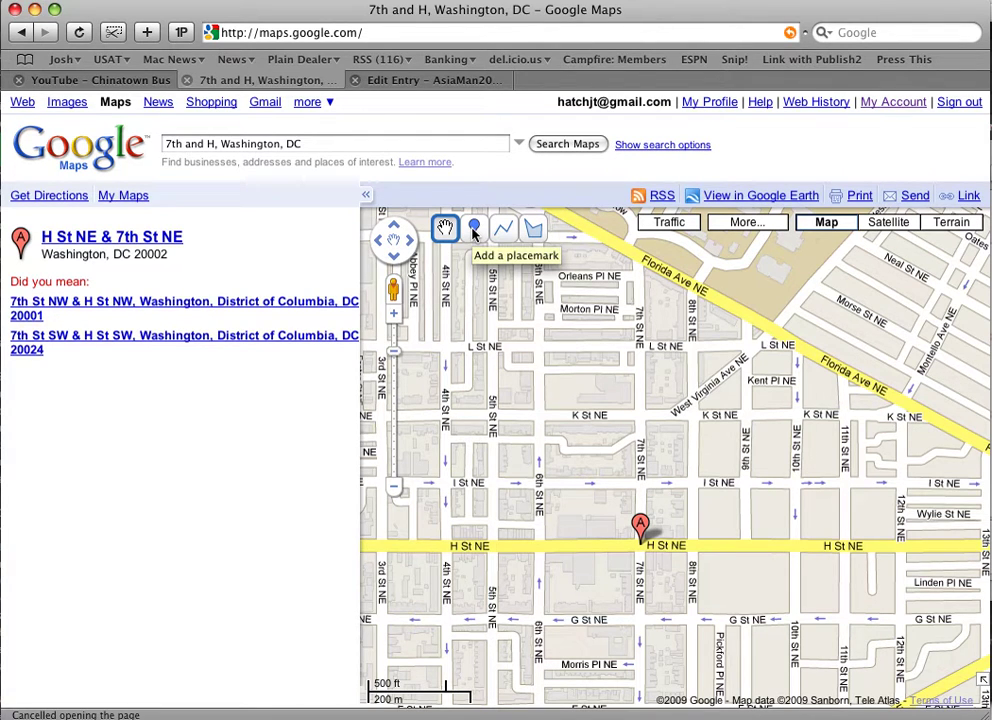
- Drop a new placemark on G St NE just west of 7th St
{"action": "left_click", "coordinate": [474, 232]}
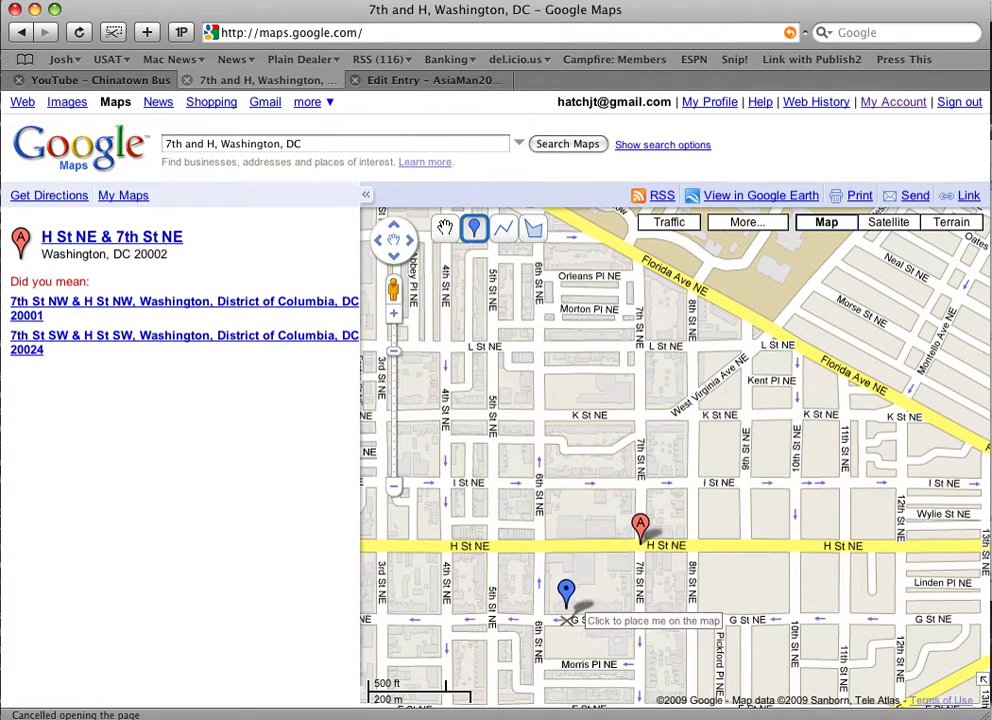
{"action": "left_click", "coordinate": [589, 617]}
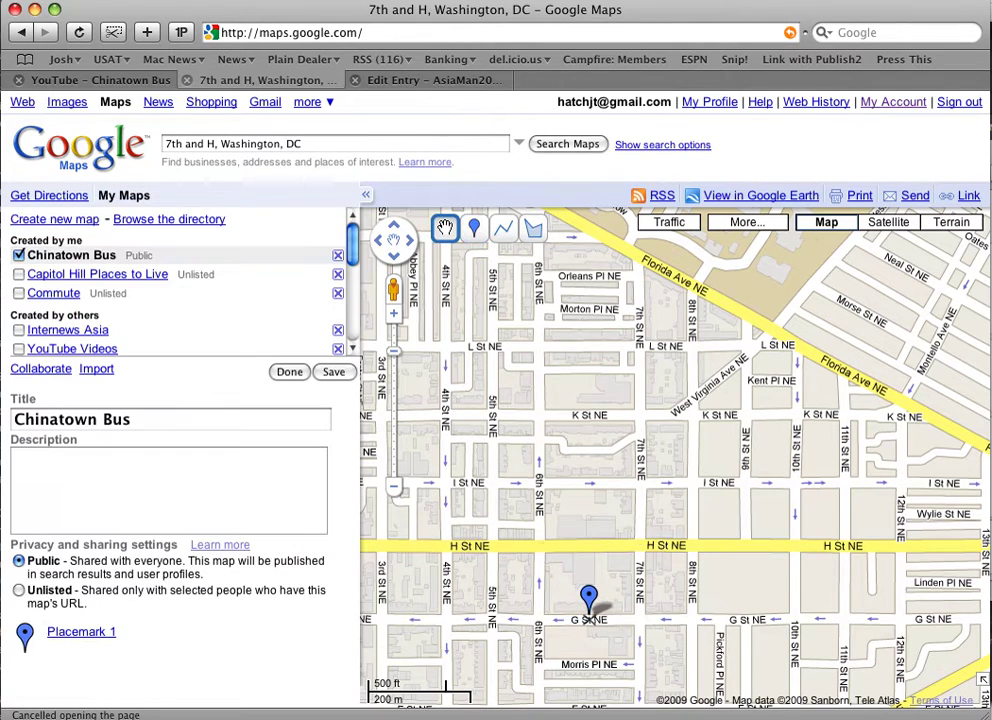
- Rename the placemark to 'Chinatown Bus' and paste the YouTube embed code as its description
{"action": "left_click", "coordinate": [609, 336]}
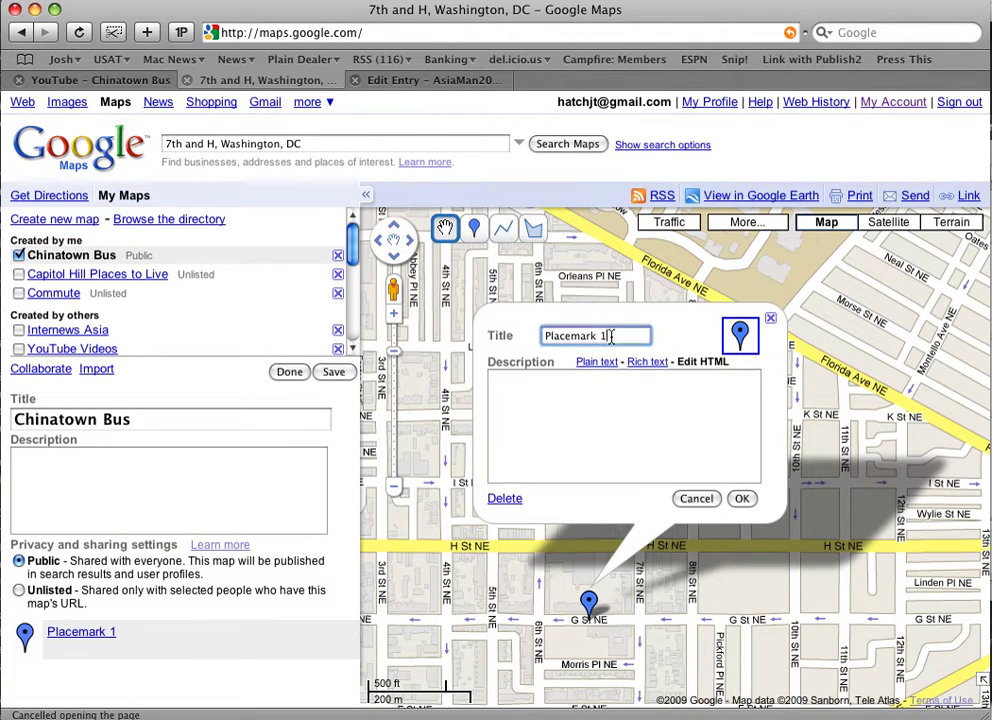
{"action": "triple_click", "coordinate": [609, 336]}
{"action": "type", "text": "China"}
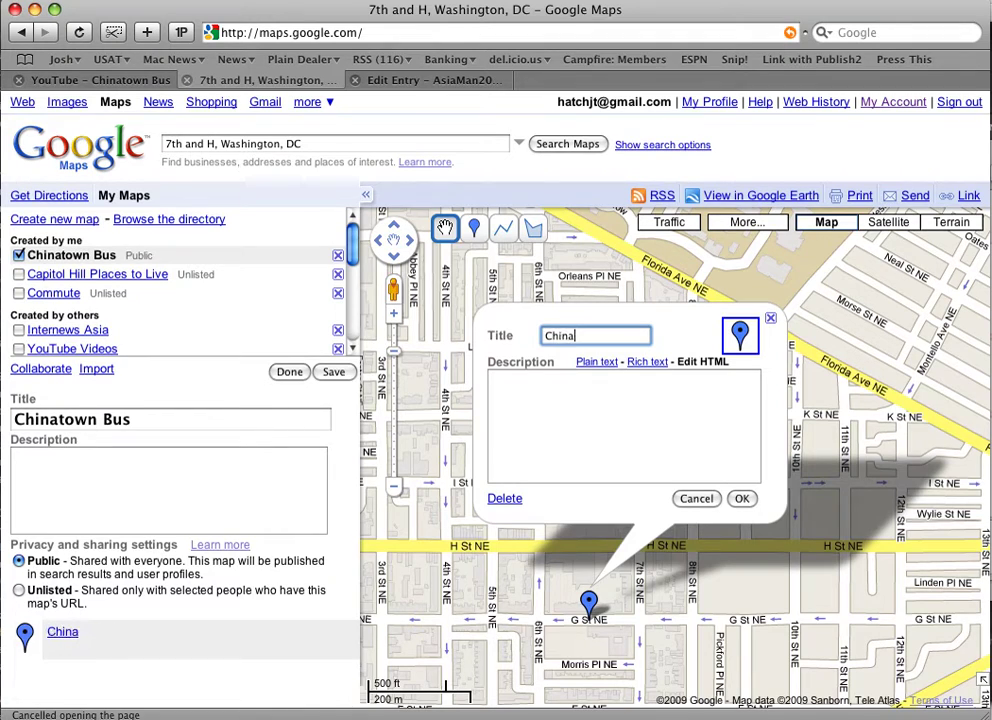
{"action": "type", "text": "town Bus"}
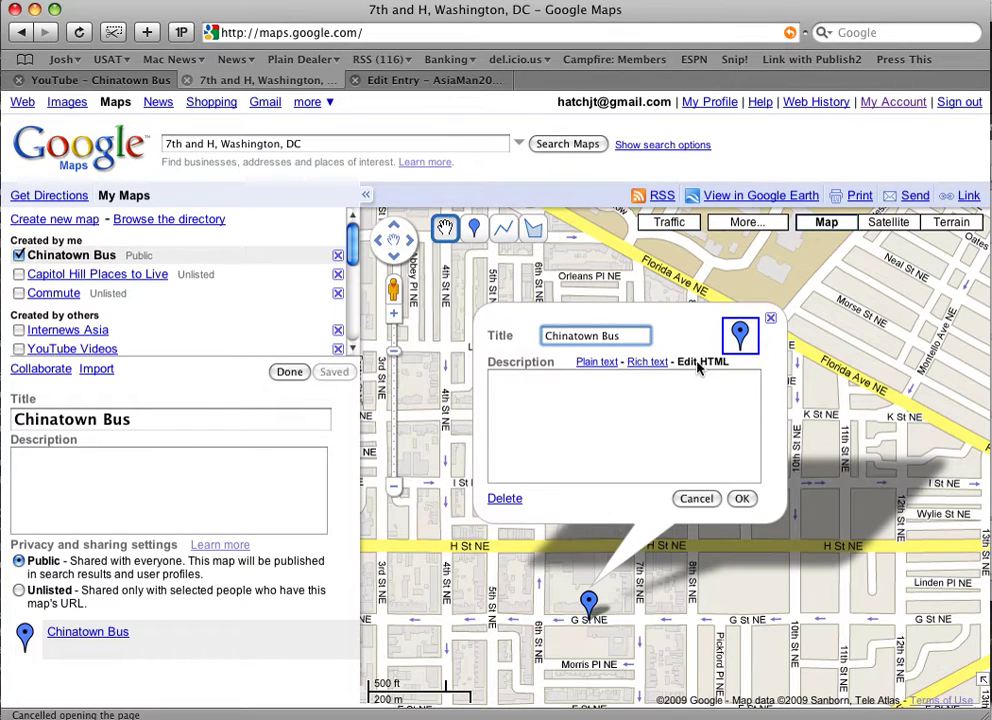
{"action": "left_click", "coordinate": [635, 405]}
{"action": "key", "text": "super+v"}
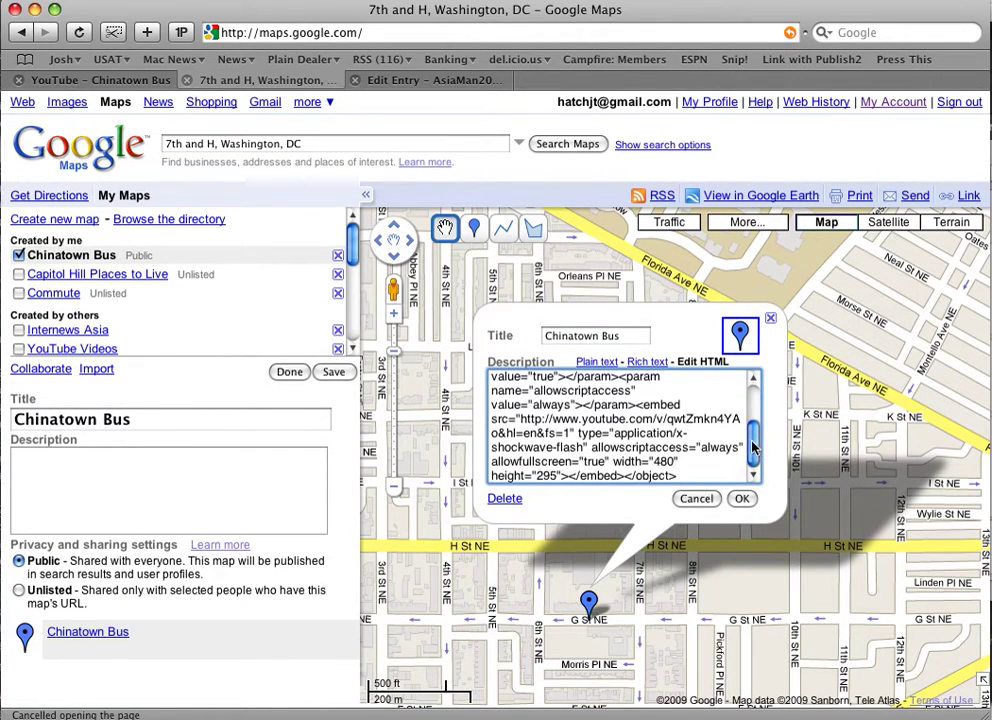
- Resize both 480×295 pairs in the embed code to 240×148 and confirm the placemark
{"action": "left_click_drag", "start_coordinate": [754, 449], "coordinate": [756, 401]}
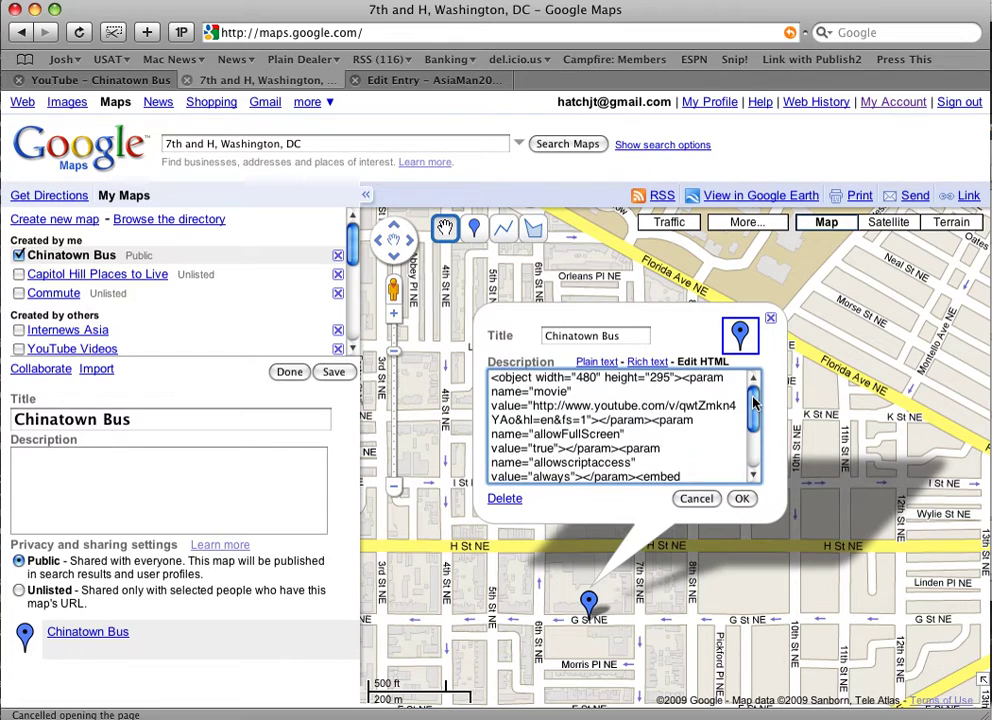
{"action": "double_click", "coordinate": [587, 380]}
{"action": "type", "text": "240"}
{"action": "double_click", "coordinate": [651, 377]}
{"action": "type", "text": "148"}
{"action": "scroll", "coordinate": [684, 404], "scroll_direction": "down", "scroll_amount": 5}
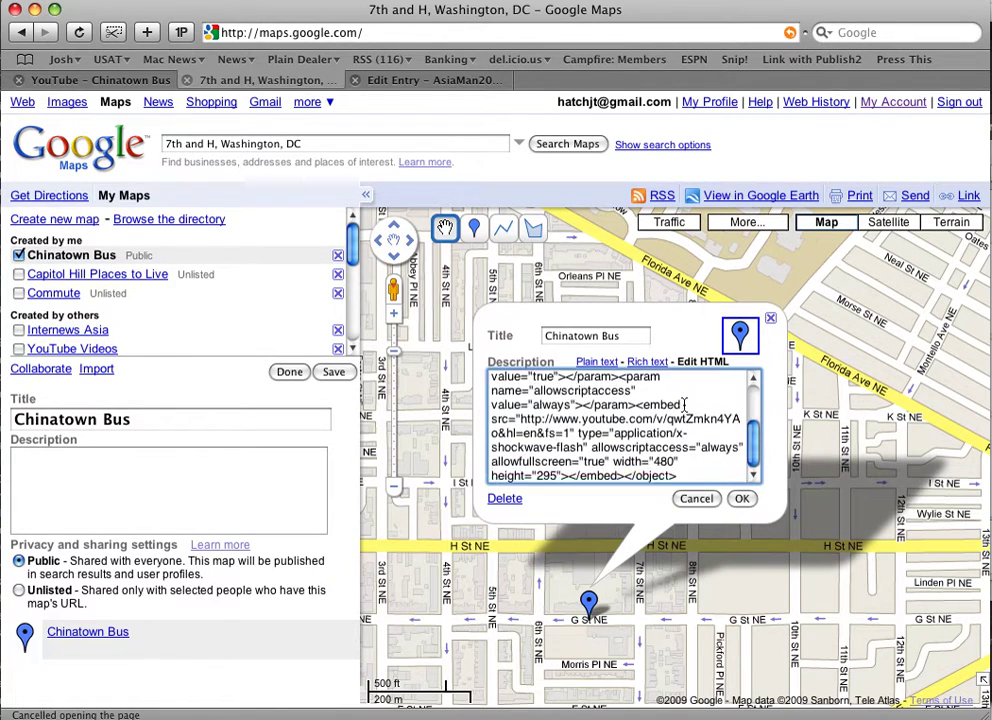
{"action": "double_click", "coordinate": [662, 461]}
{"action": "type", "text": "240"}
{"action": "double_click", "coordinate": [548, 476]}
{"action": "type", "text": "148"}
{"action": "left_click", "coordinate": [741, 497]}
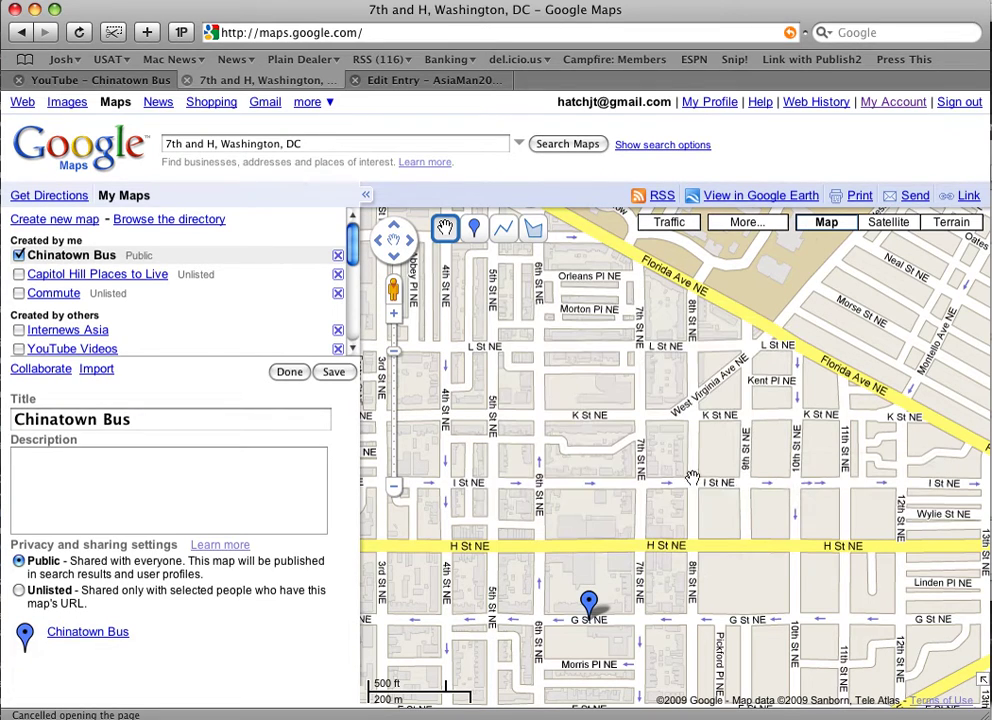
- Save the Chinatown Bus map and test that its placemark's video popup opens
{"action": "left_click", "coordinate": [333, 373]}
{"action": "left_click", "coordinate": [289, 372]}
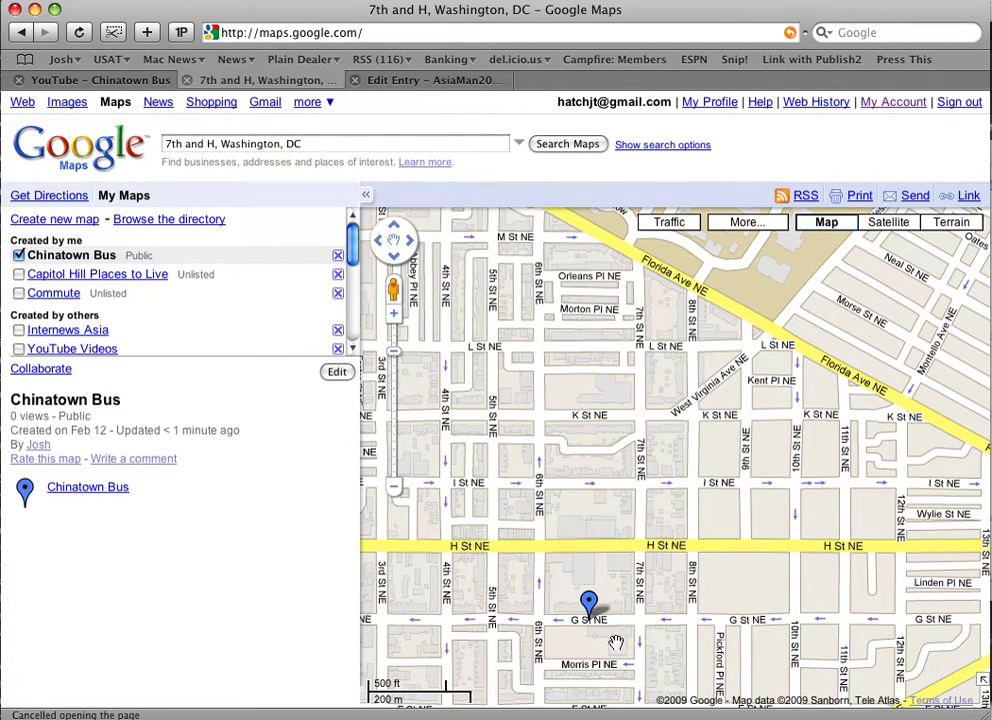
{"action": "left_click", "coordinate": [589, 602]}
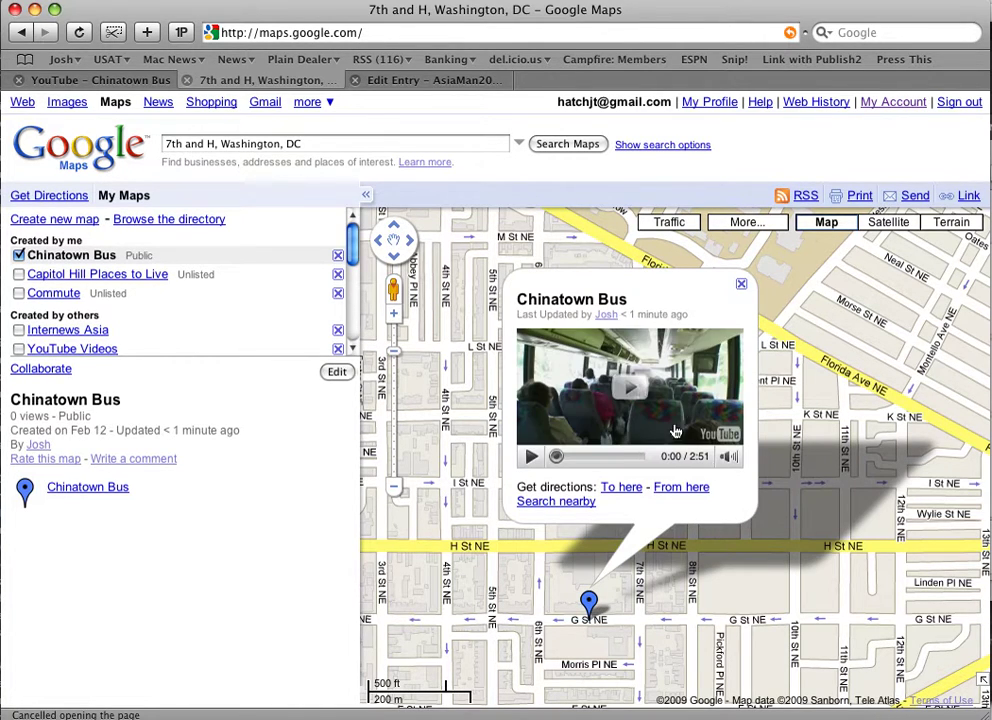
{"action": "left_click", "coordinate": [741, 285]}
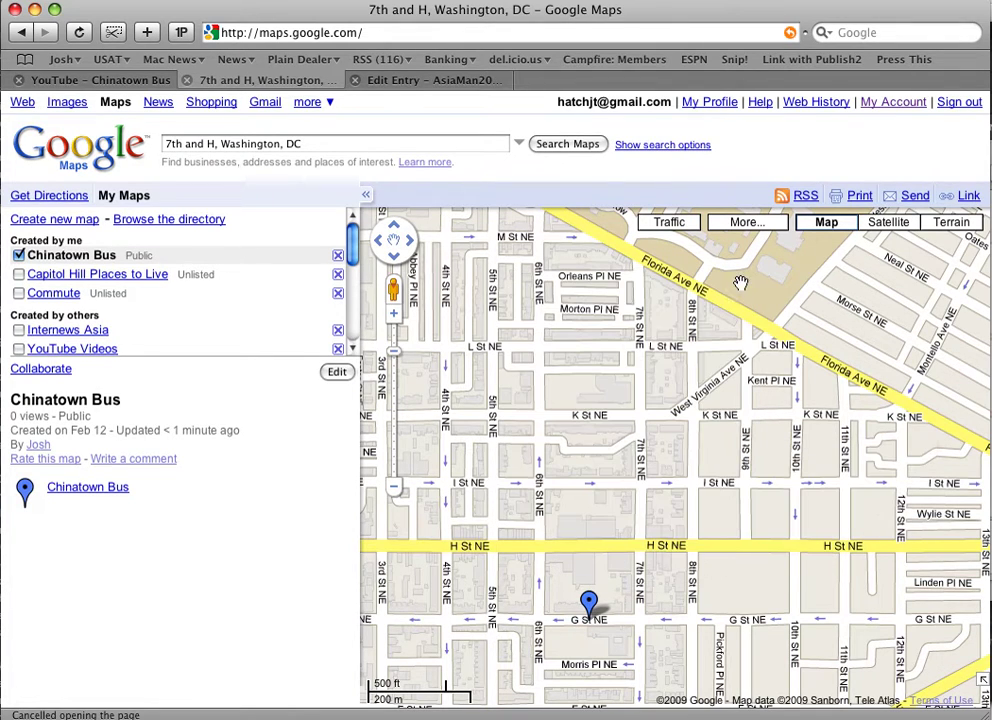
- Select the map's embed HTML from the Link panel and go to the Movable Type tab
{"action": "left_click", "coordinate": [968, 197]}
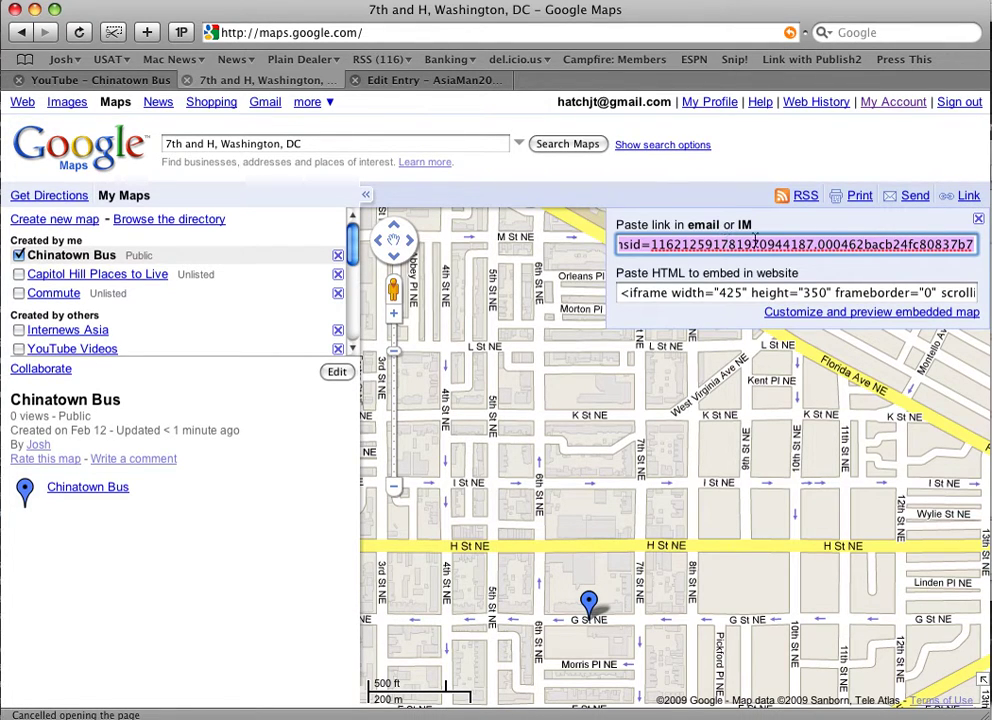
{"action": "left_click", "coordinate": [703, 291]}
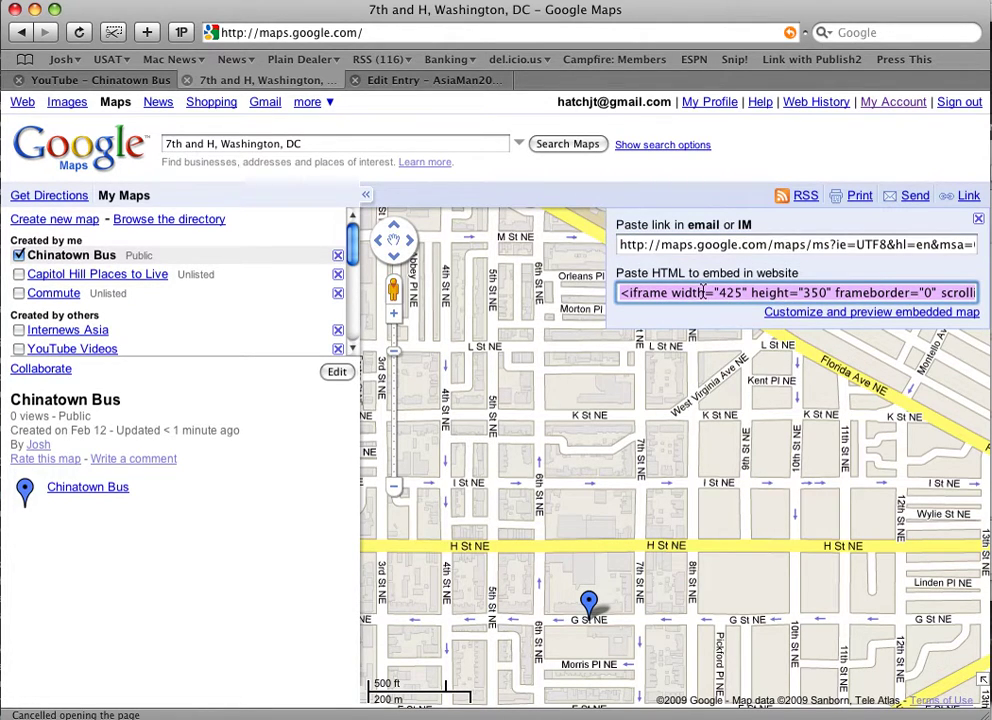
{"action": "left_click", "coordinate": [424, 84]}
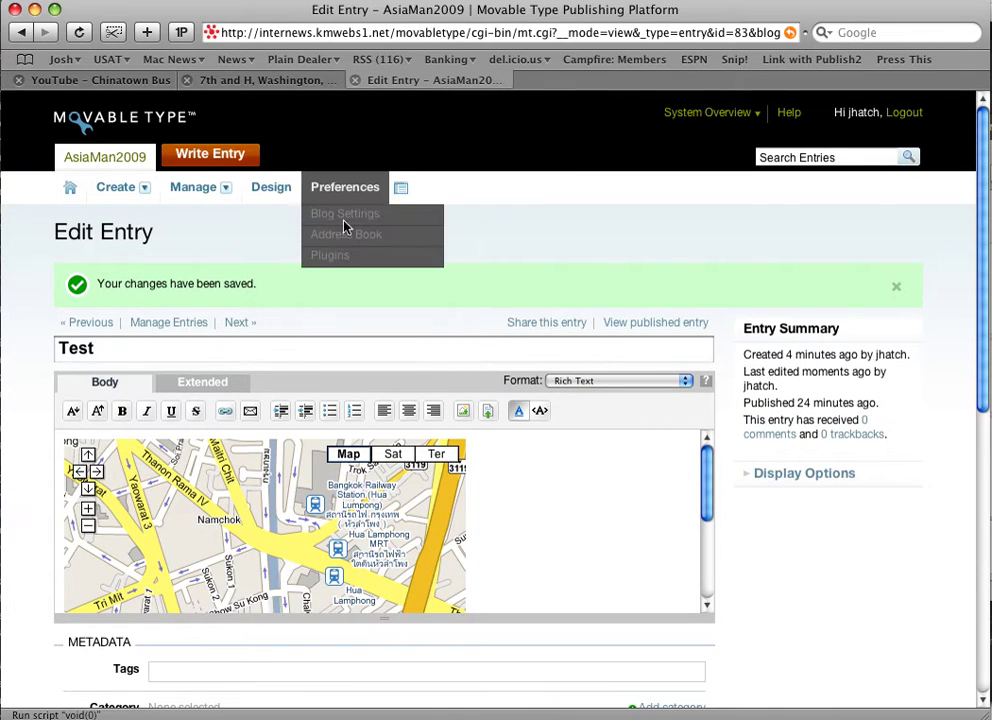
- Choose Create > Entry, sign back in with username and password, and decline saving the login
{"action": "mouse_move", "coordinate": [142, 192]}
{"action": "left_click", "coordinate": [133, 215]}
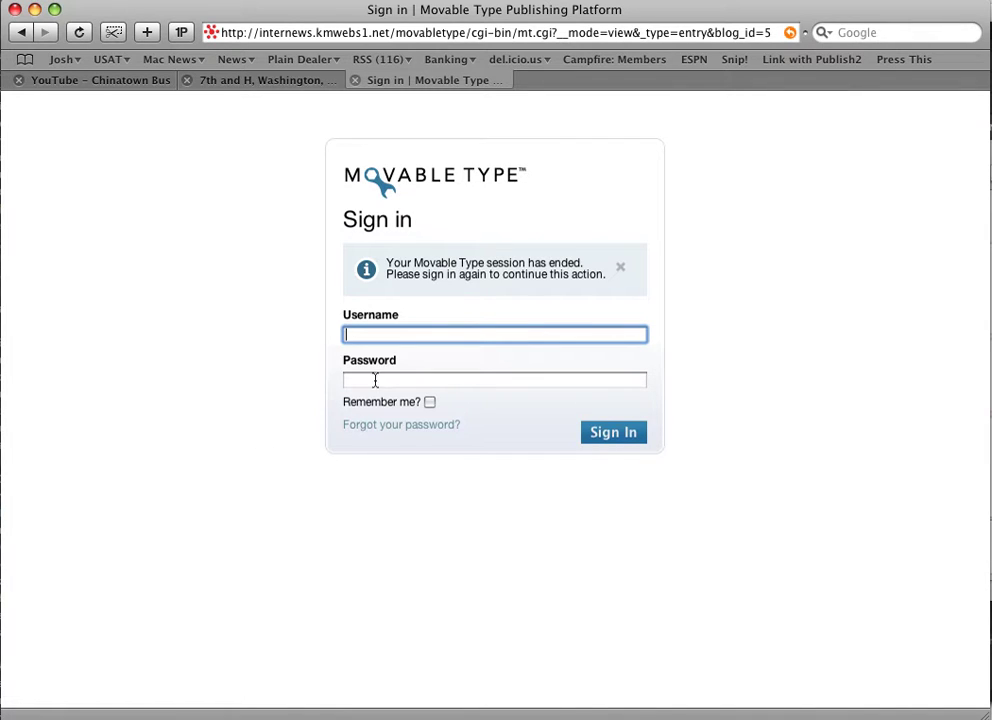
{"action": "type", "text": "hatch"}
{"action": "key", "text": "Tab"}
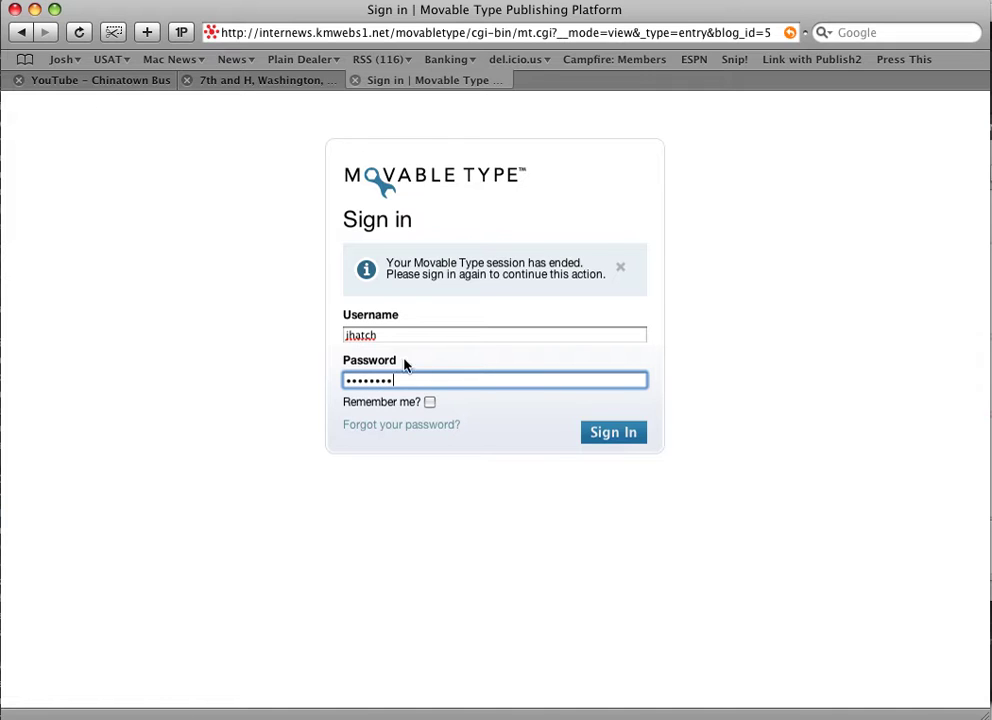
{"action": "left_click", "coordinate": [616, 433]}
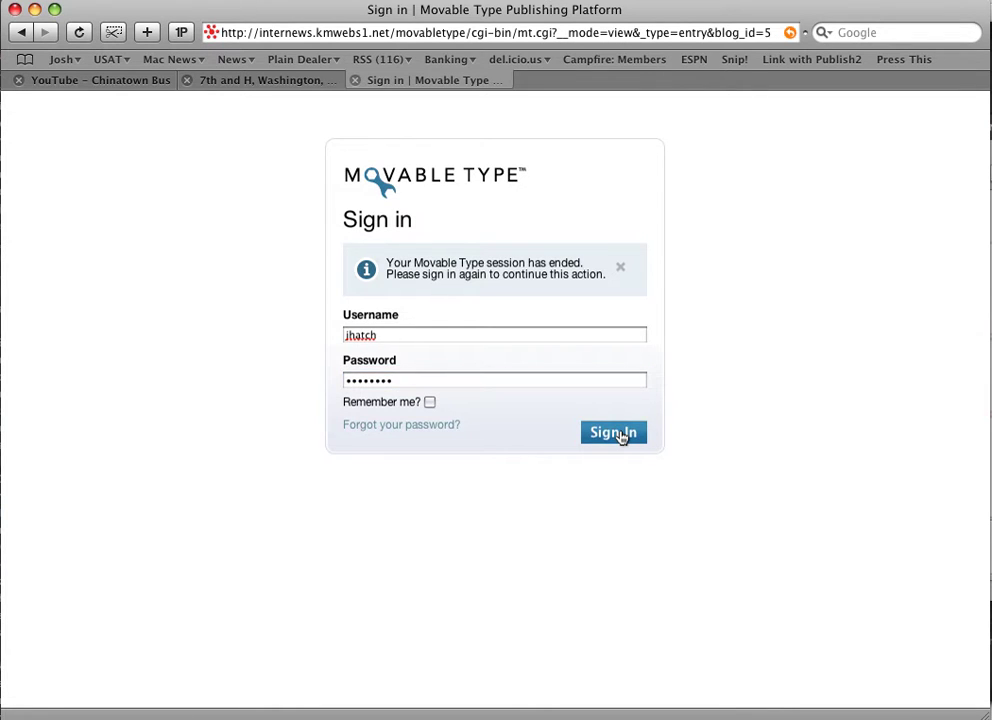
{"action": "left_click", "coordinate": [588, 146]}
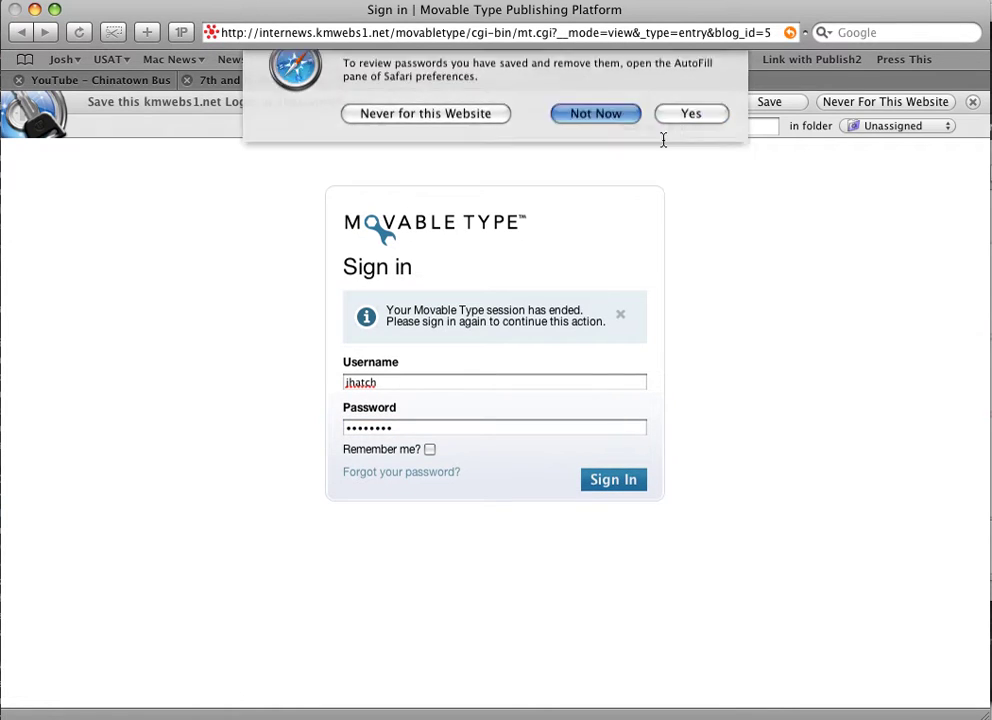
{"action": "left_click", "coordinate": [972, 101]}
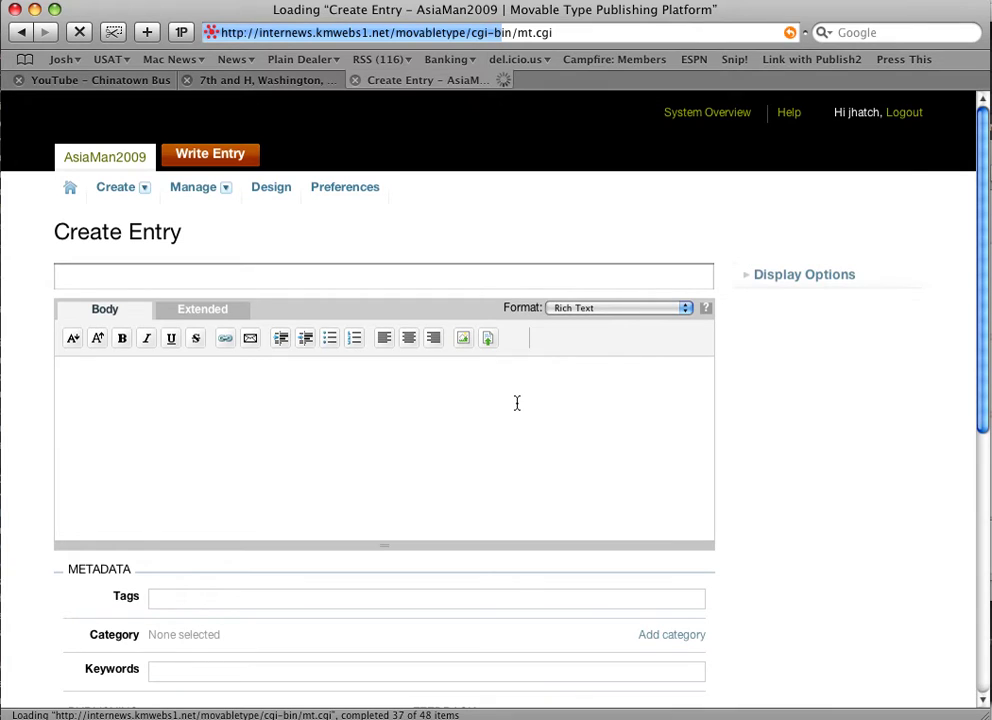
- Title the new entry 'Chinatown Map'
{"action": "left_click", "coordinate": [231, 286]}
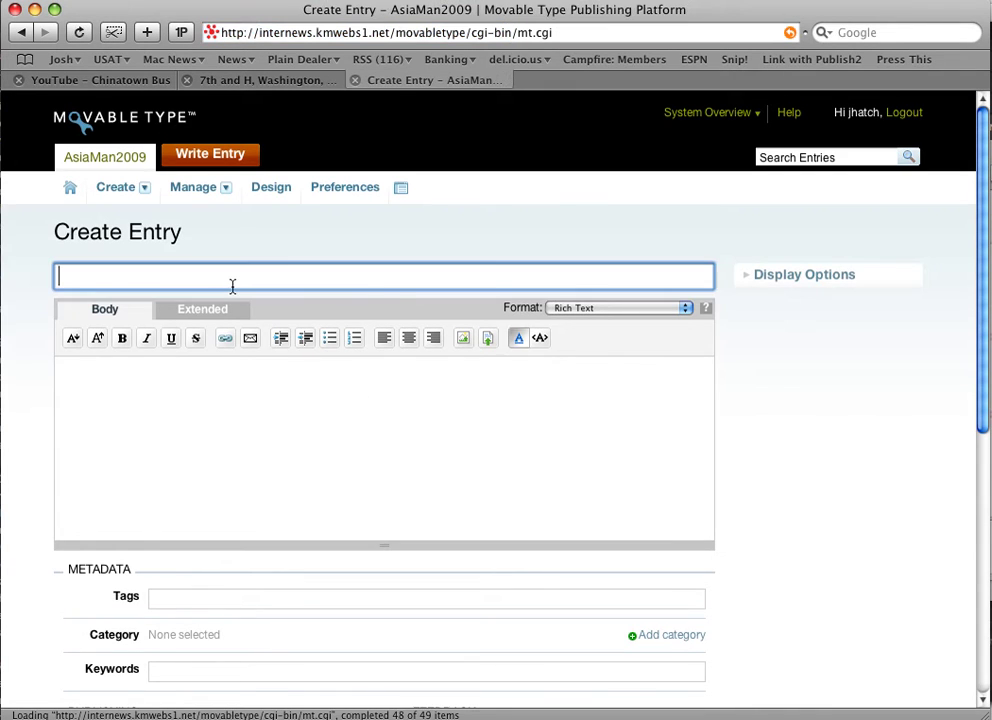
{"action": "type", "text": "China"}
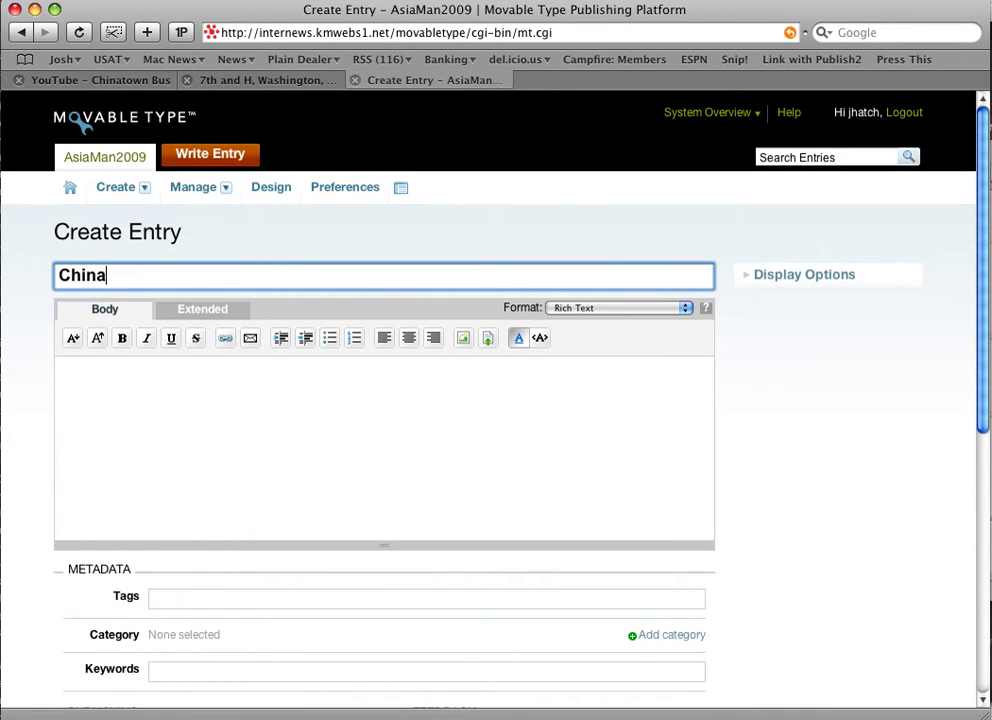
{"action": "type", "text": "town Map (te"}
{"action": "key", "text": "BackSpace"}
{"action": "key", "text": "BackSpace"}
{"action": "key", "text": "BackSpace"}
{"action": "key", "text": "BackSpace"}
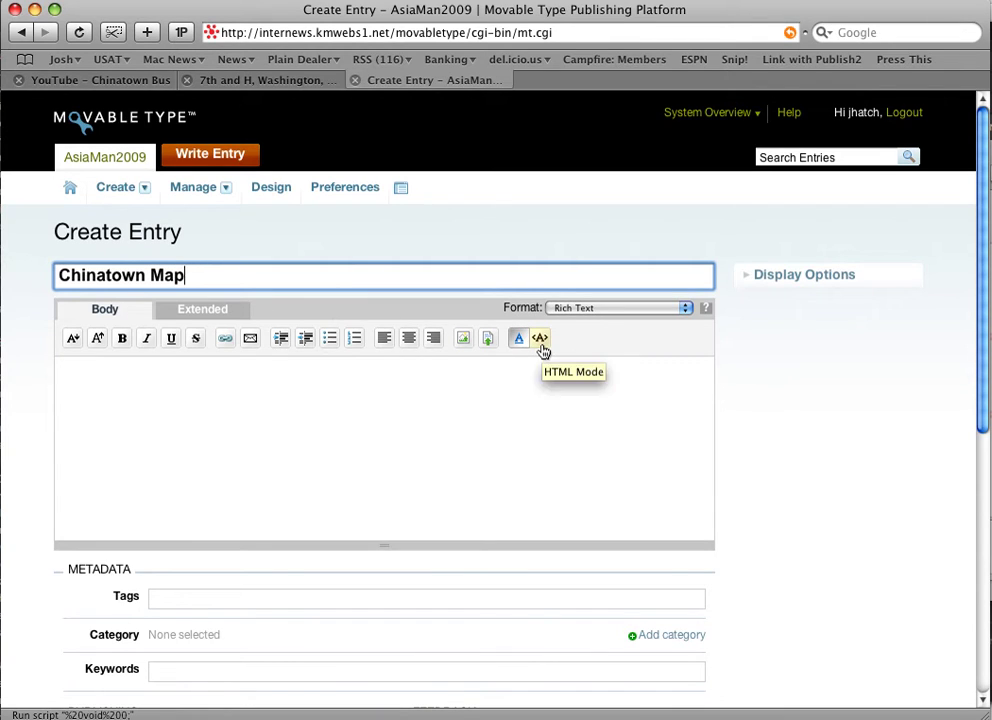
- Paste the Google map's iframe embed code into the entry body in HTML mode
{"action": "left_click", "coordinate": [540, 339]}
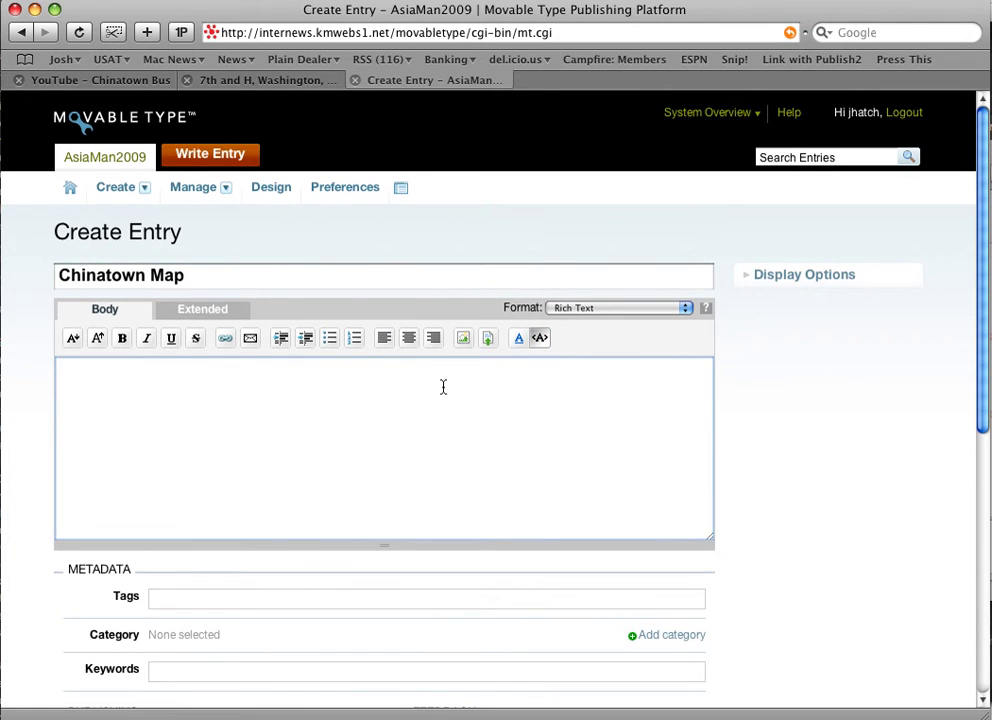
{"action": "type", "text": "<iframe width=\"425\" height=\"350\" frameborder=\"0\" scrolling=\"no\" marginheight=\"0\" marginwidth=\"0\" src=\"http://maps.google.com/maps/ms?ie=UTF8&amp;hl=en&amp;msa=0&amp;ll=38.900199,-76.996149&amp;spn=0.008835,0.014312&amp;msid=116212591781970944187.000462bacb24fc80837b7&amp;output=embed&amp;s=AARTsJpglQXw08i_5gp5n1MfGNwiC8PD2w\"></iframe><br /><small><a href=\"http://maps.google.com/maps/ms?ie=UTF8&amp;hl=en&amp;msa=0&amp;ll=38.900199,-76.996149&amp;spn=0.008835,0.014312&amp;msid=116212591781970944187.000462bacb24fc80837b7&amp;source=embed\" style=\"color:#0000FF;text-align:left\">View Larger Map</a></small>"}
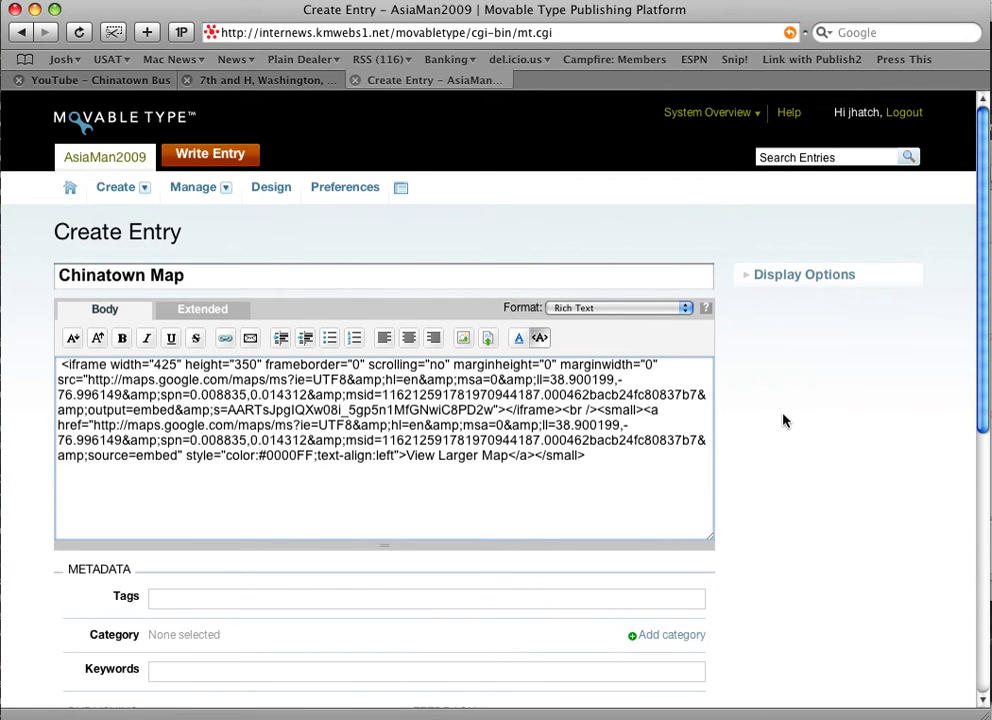
{"action": "scroll", "coordinate": [783, 420], "scroll_direction": "down", "scroll_amount": 3}
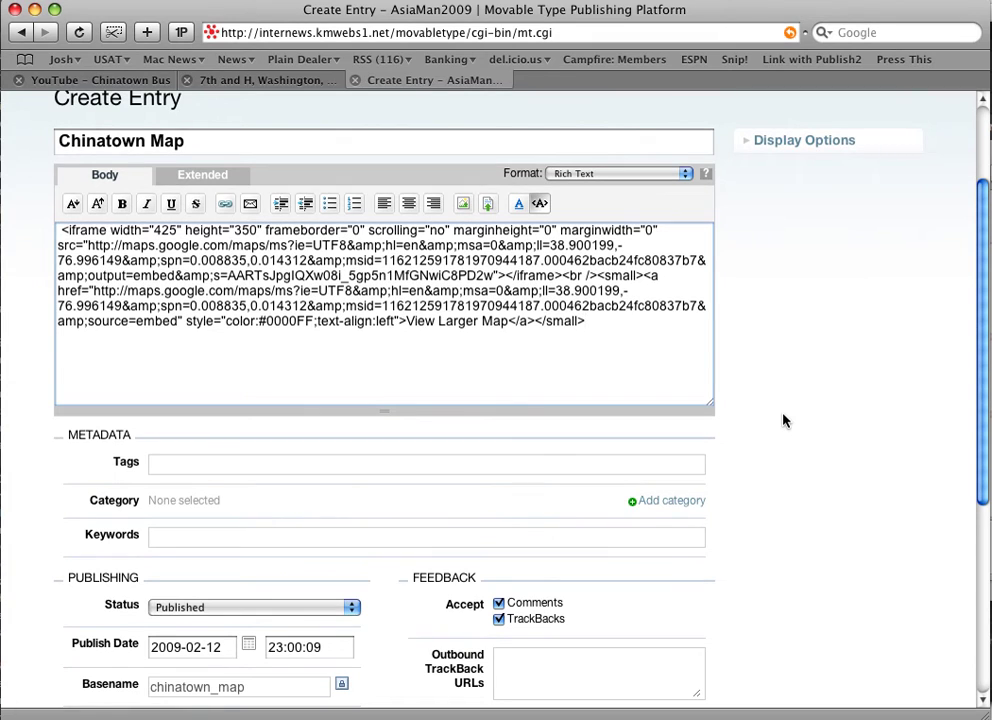
{"action": "scroll", "coordinate": [783, 420], "scroll_direction": "down", "scroll_amount": 1}
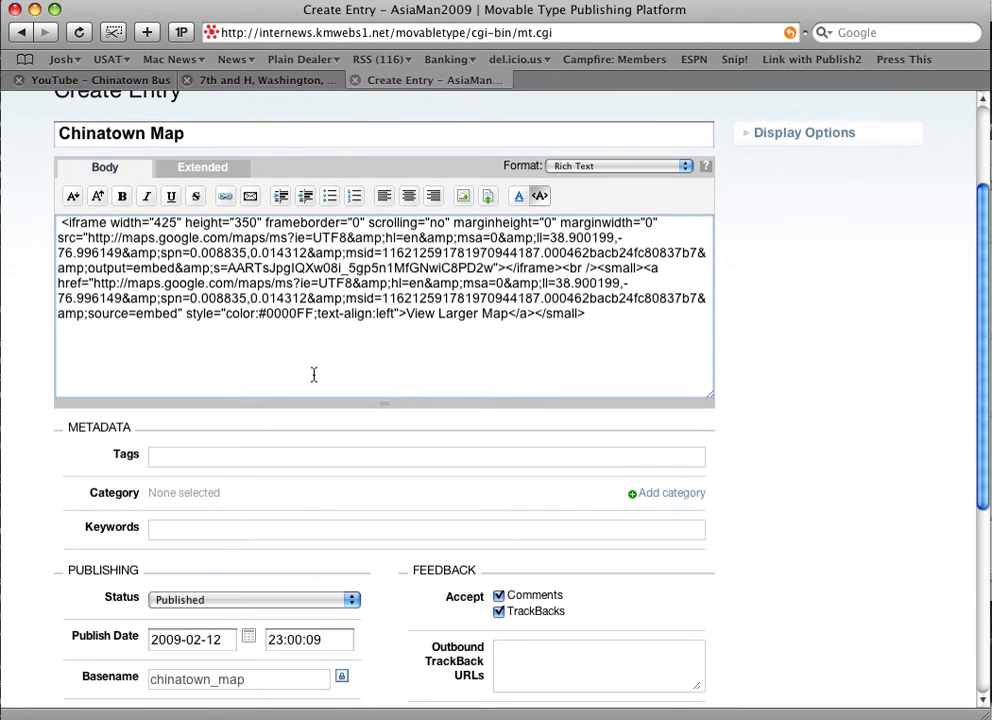
{"action": "scroll", "coordinate": [249, 480], "scroll_direction": "down", "scroll_amount": 1}
{"action": "scroll", "coordinate": [249, 480], "scroll_direction": "down", "scroll_amount": 5}
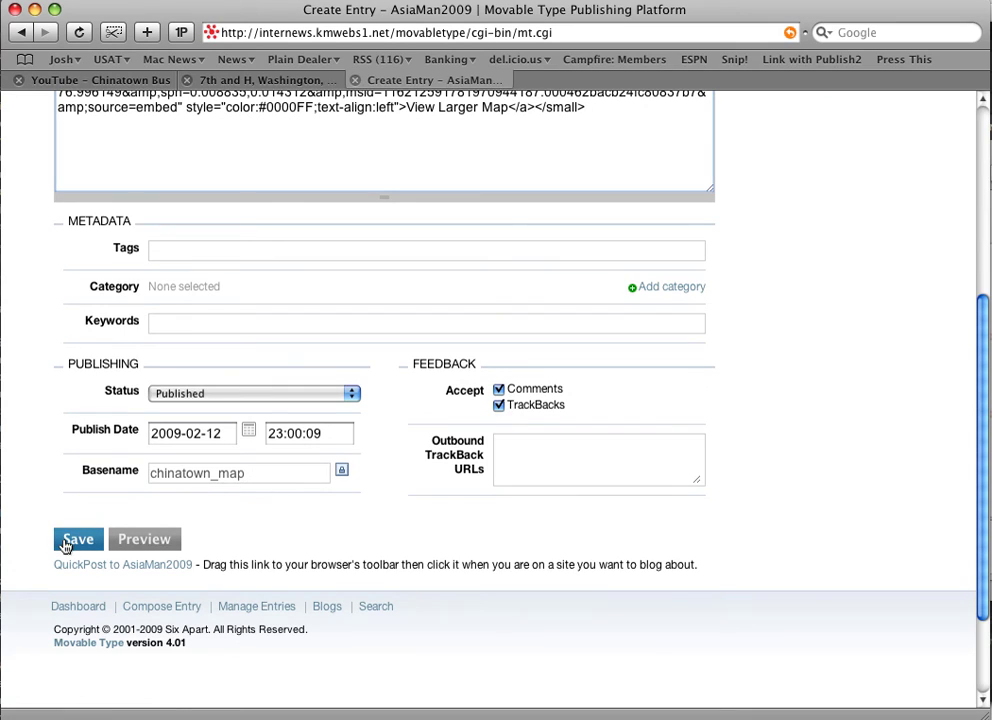
- Save the Chinatown Map entry, view its published page, and open the embedded Chinatown Bus placemark
{"action": "left_click", "coordinate": [66, 541]}
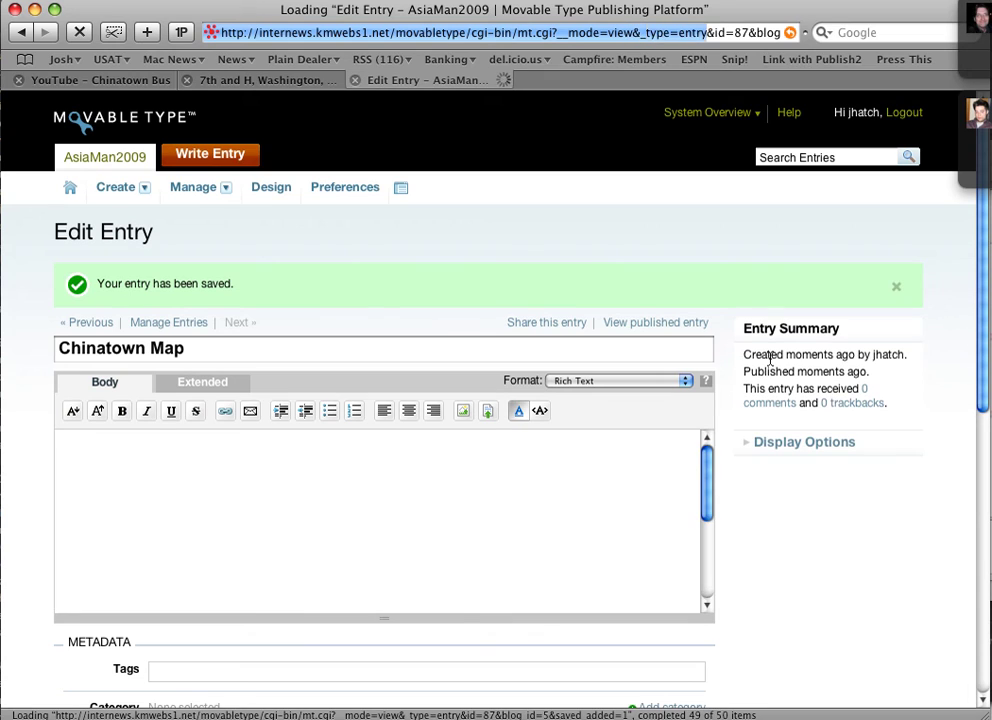
{"action": "left_click", "coordinate": [676, 325]}
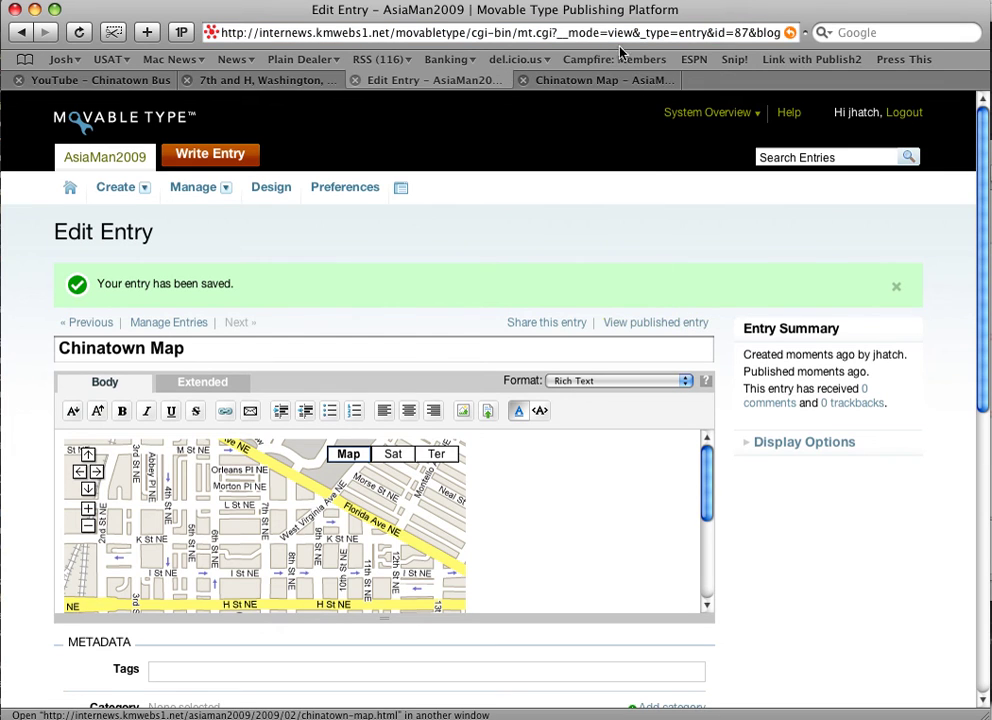
{"action": "left_click", "coordinate": [600, 79]}
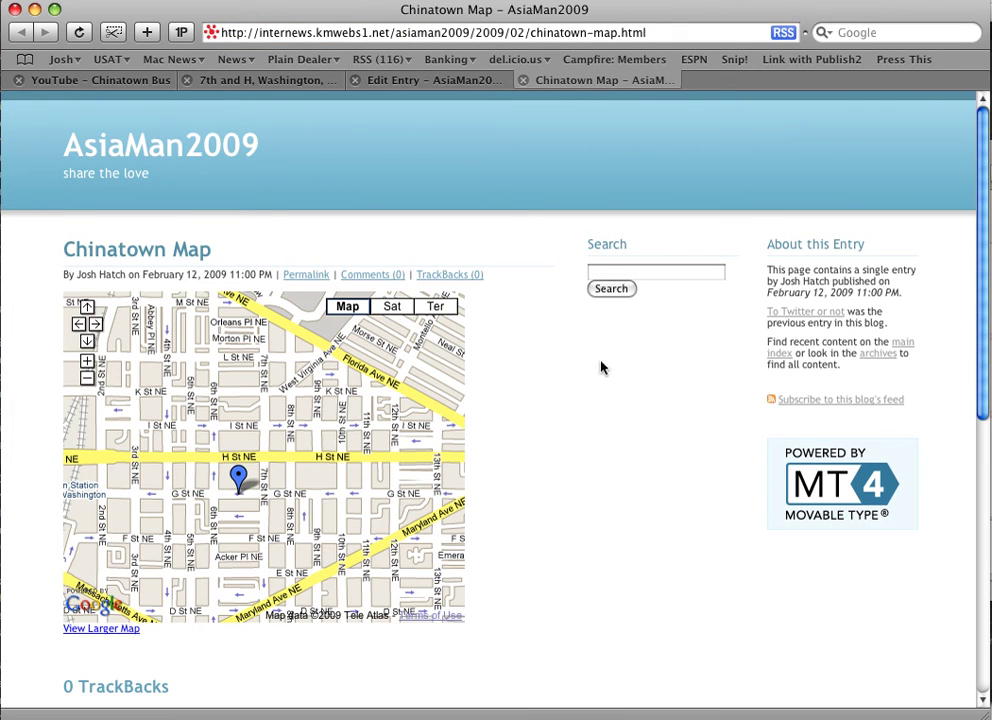
{"action": "left_click", "coordinate": [238, 479]}
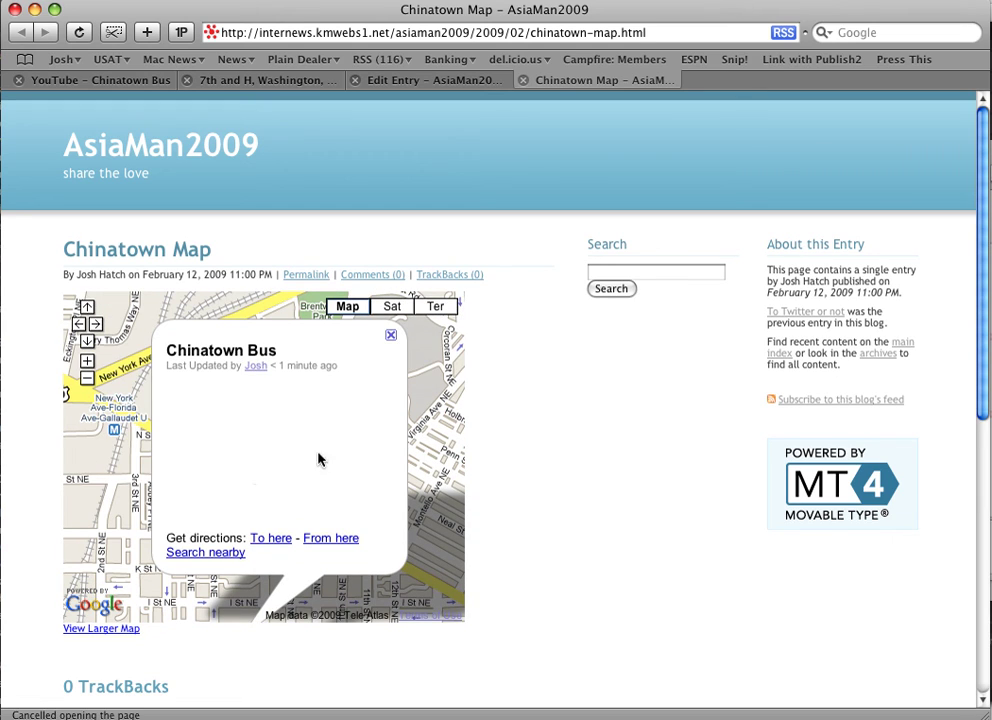